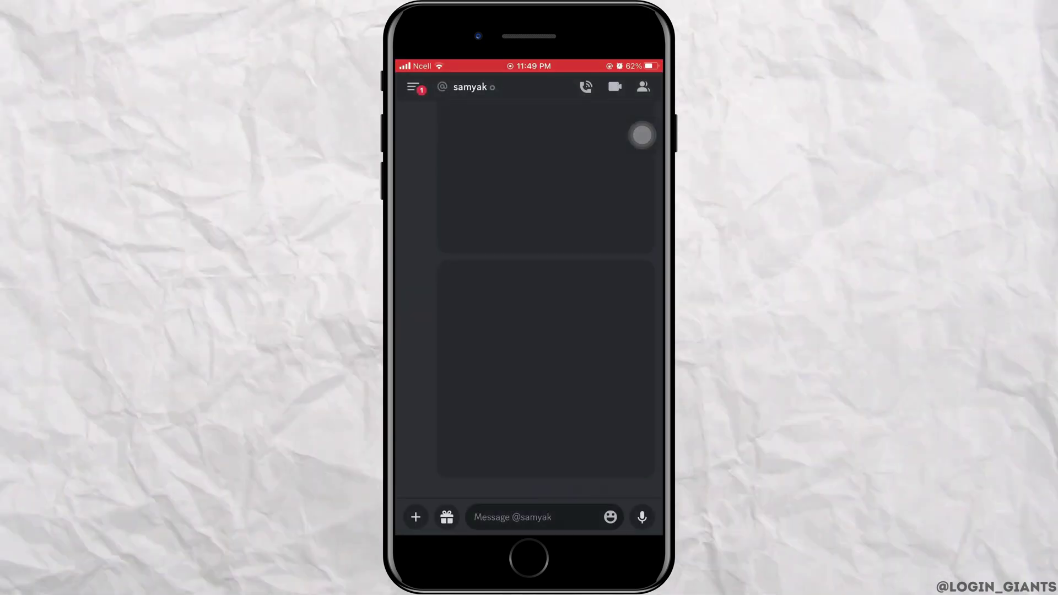
Reveal the direct-message list and open user settings, dismissing the What's New changelog.
left_click(642, 135)
left_click(529, 372)
left_click(413, 87)
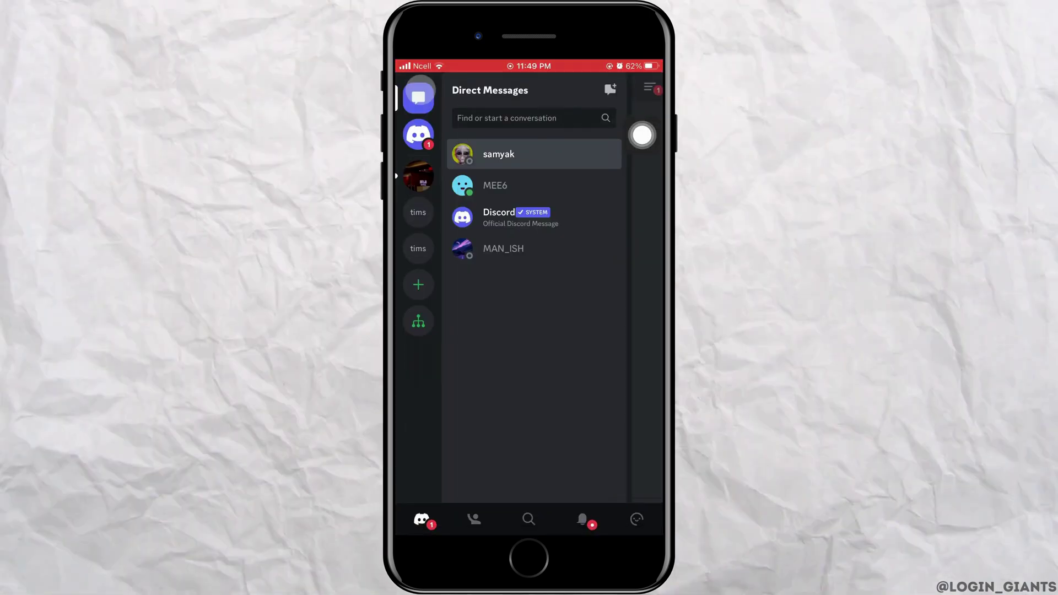
left_click(636, 520)
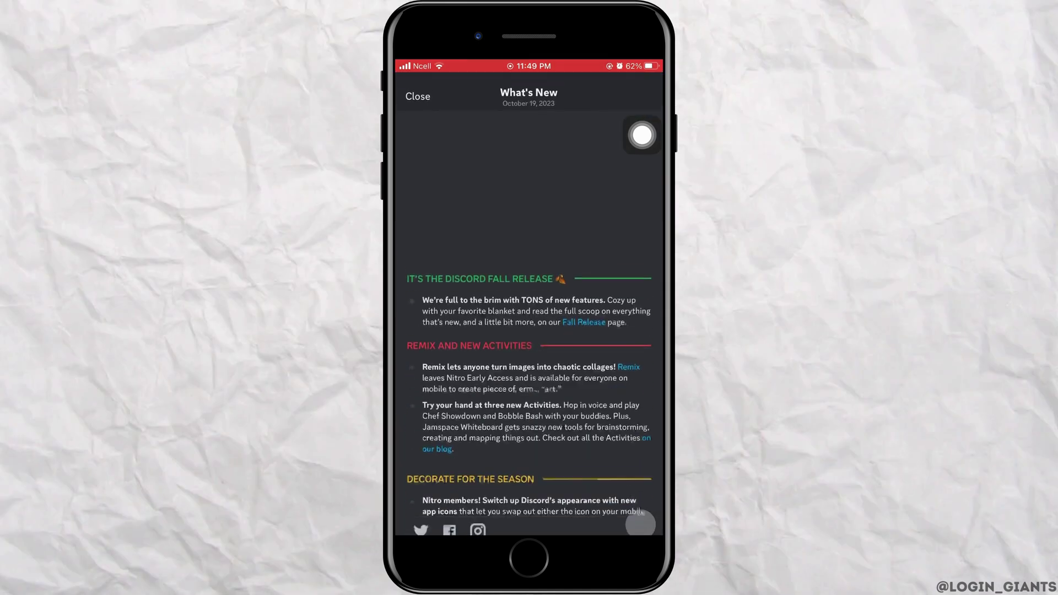
left_click(419, 87)
Check the copy-username options and profile editor, then return to the settings overview.
left_click(647, 92)
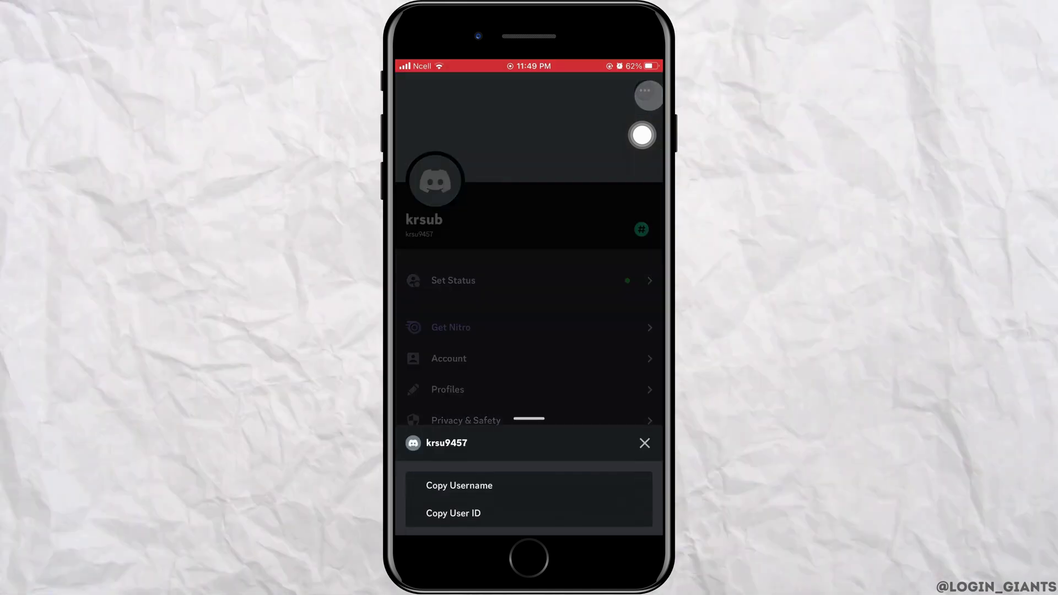
left_click(610, 177)
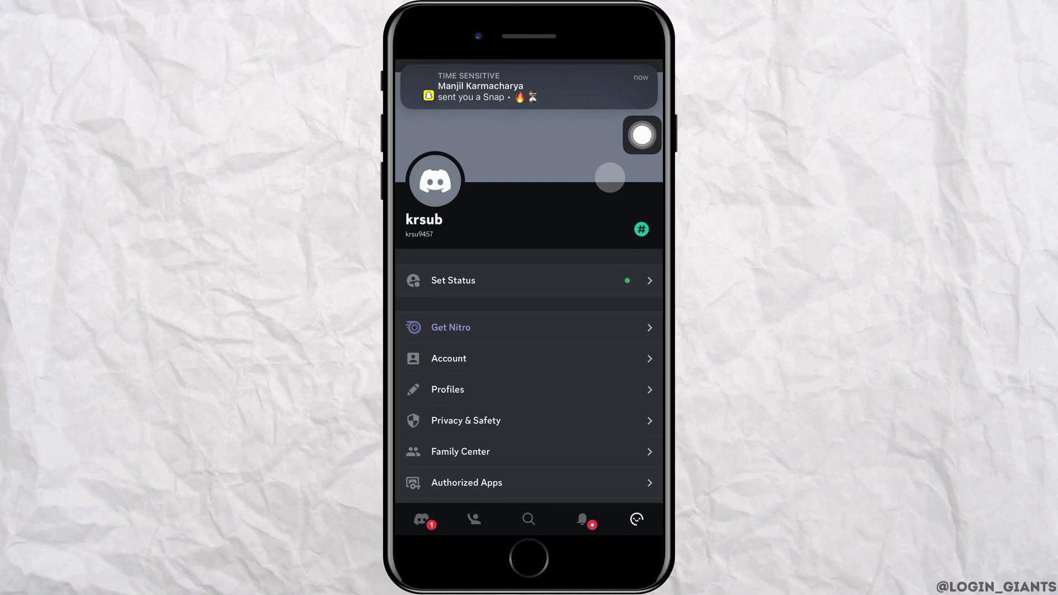
left_click(447, 390)
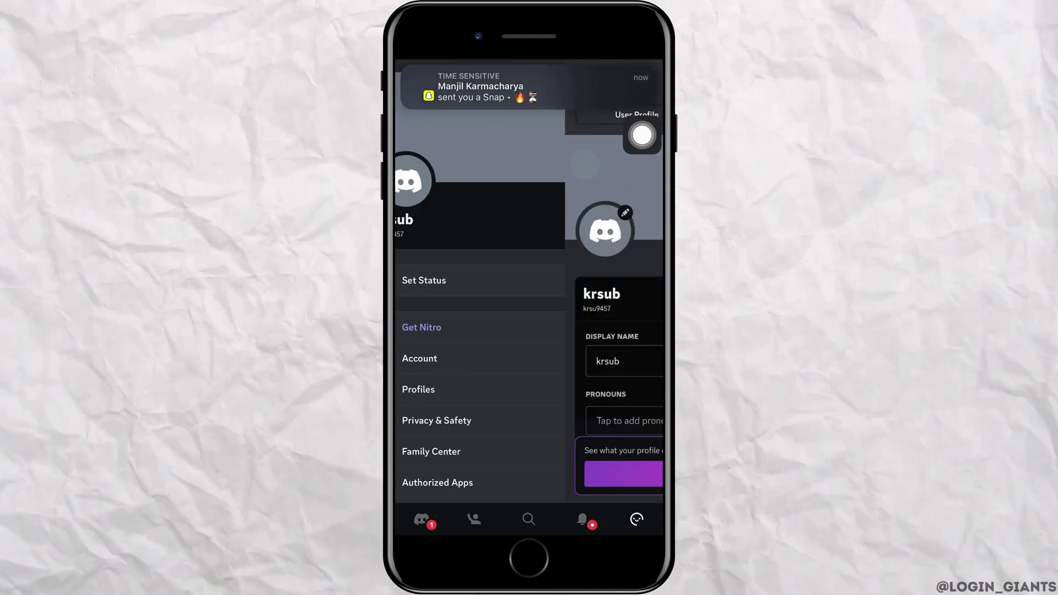
left_click(643, 134)
left_click(529, 372)
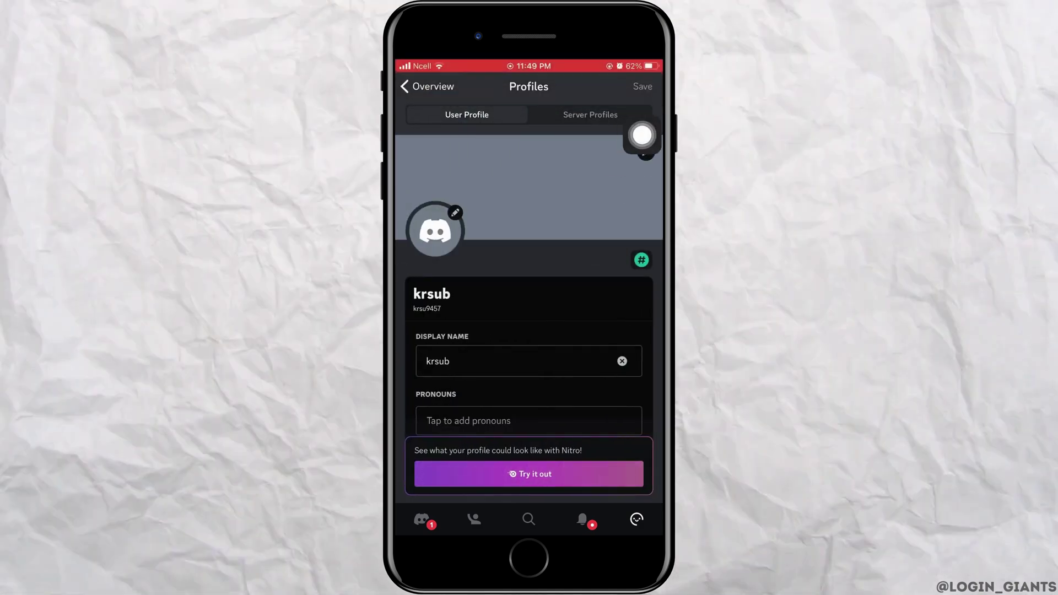
left_click(432, 86)
type("dis")
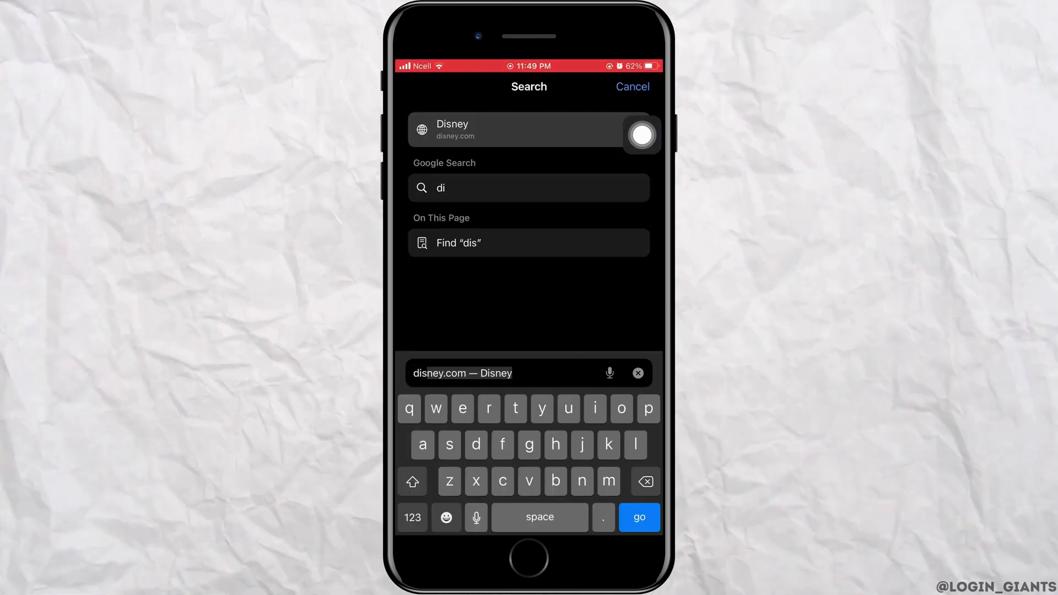
type("cord")
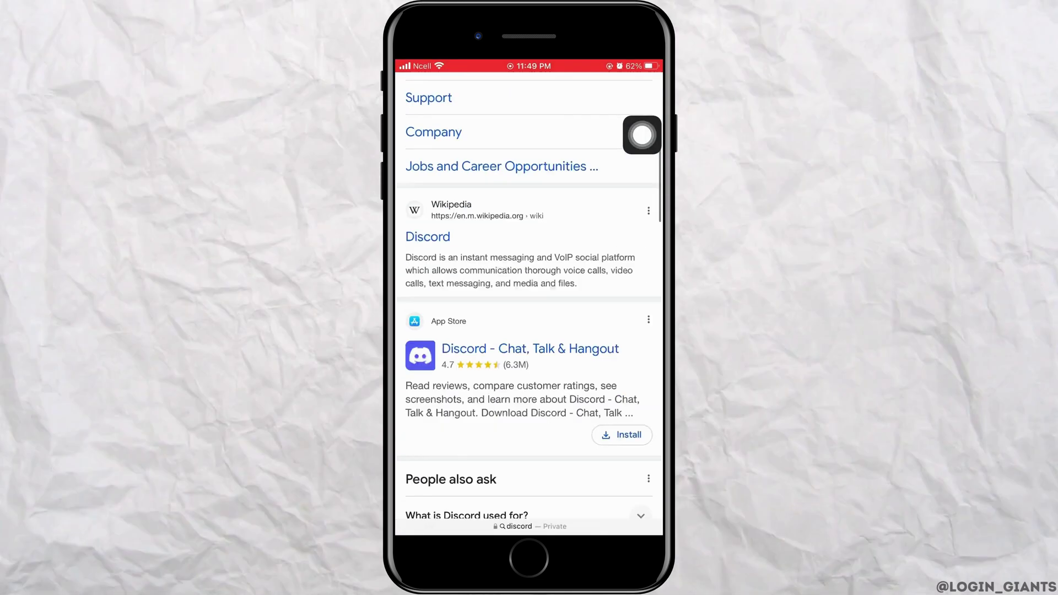
scroll(530, 297, "down", 3)
scroll(529, 297, "down", 3)
scroll(529, 298, "down", 5)
scroll(529, 298, "down", 3)
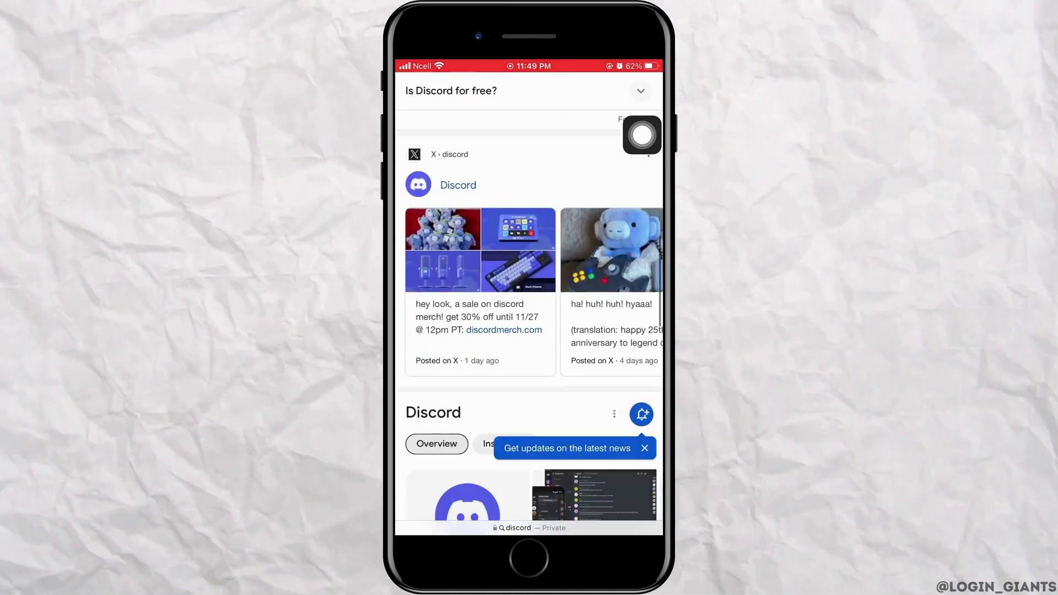
scroll(529, 297, "down", 3)
scroll(529, 297, "down", 3)
scroll(529, 298, "down", 3)
scroll(530, 331, "down", 1)
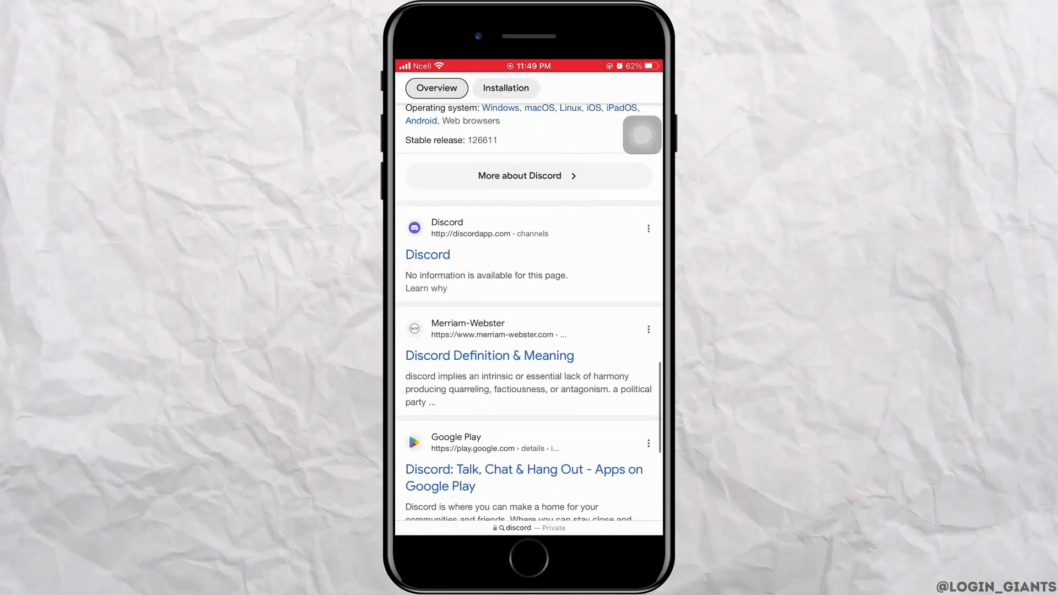
scroll(529, 331, "down", 1)
Show the link preview for the discord.com result in Google's 'discord' results.
left_click(642, 134)
left_click(421, 237)
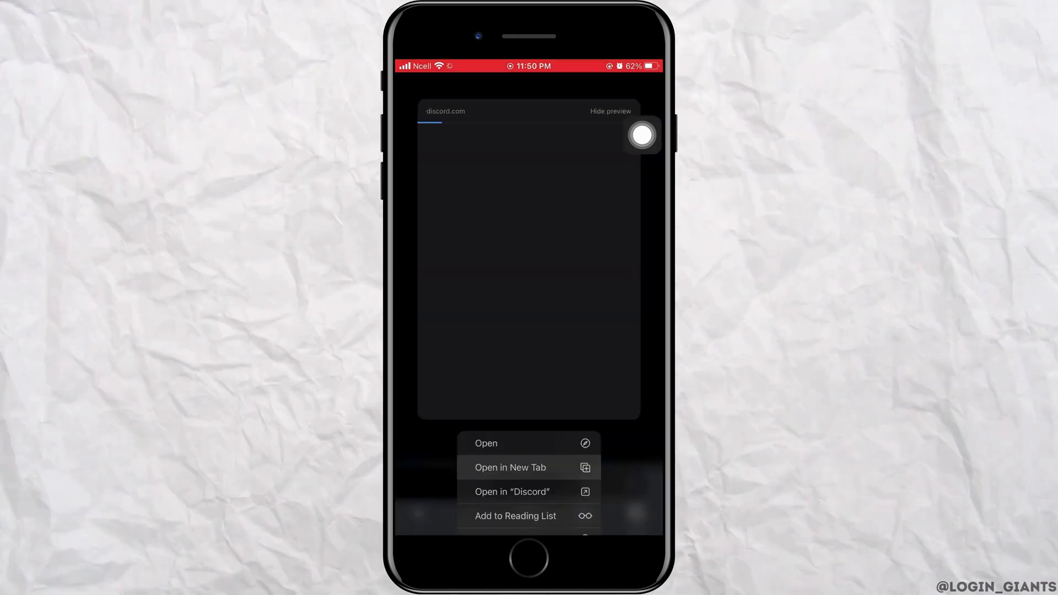
Open discord.com in Safari from the link preview.
left_click(482, 460)
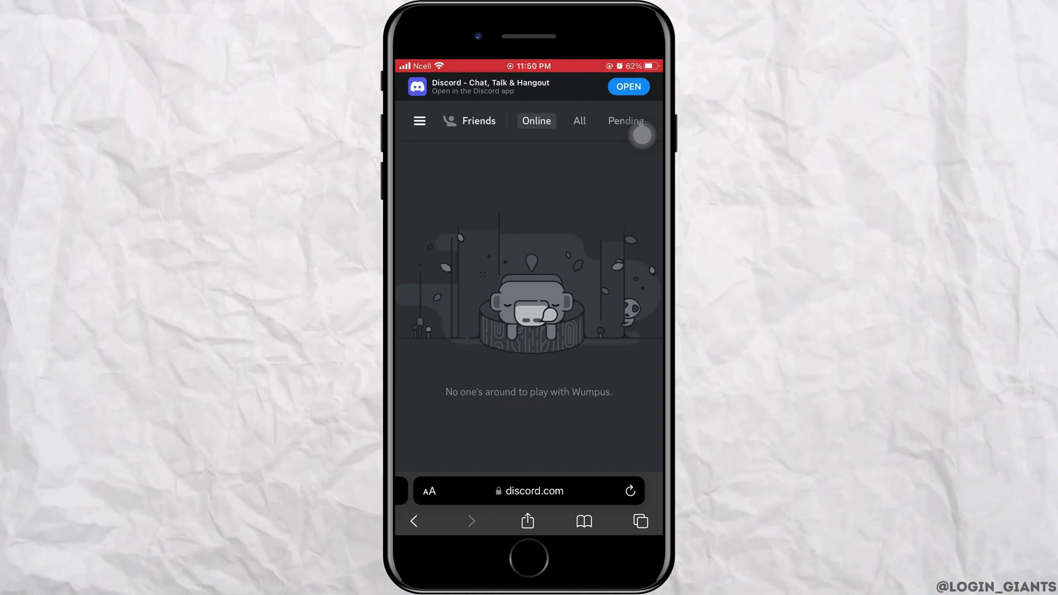
left_click(641, 135)
left_click(528, 417)
Go from the sidebar through user settings to the Privacy & Safety page.
left_click(419, 121)
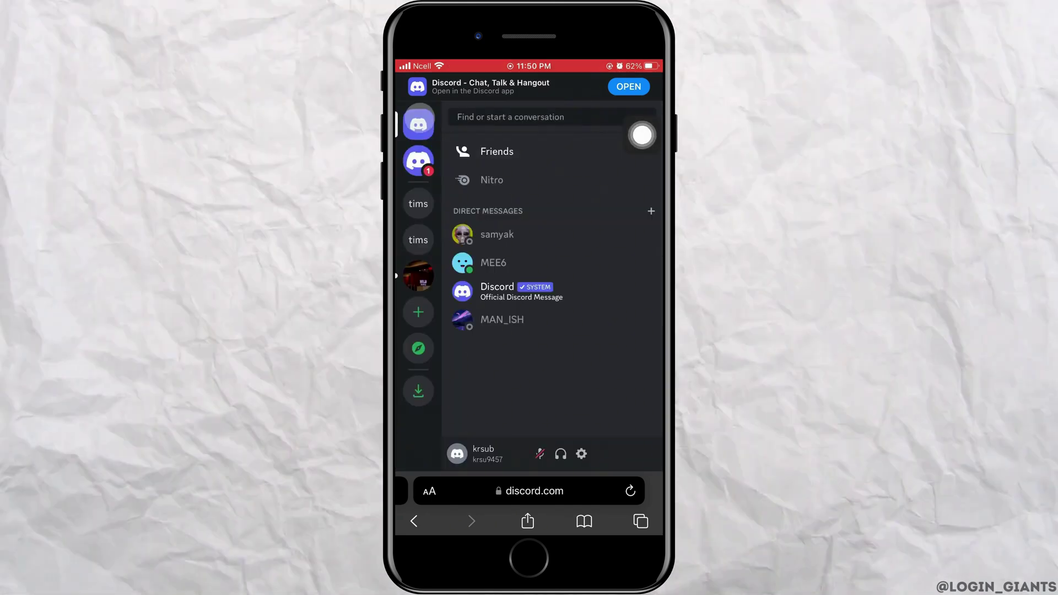
left_click(581, 453)
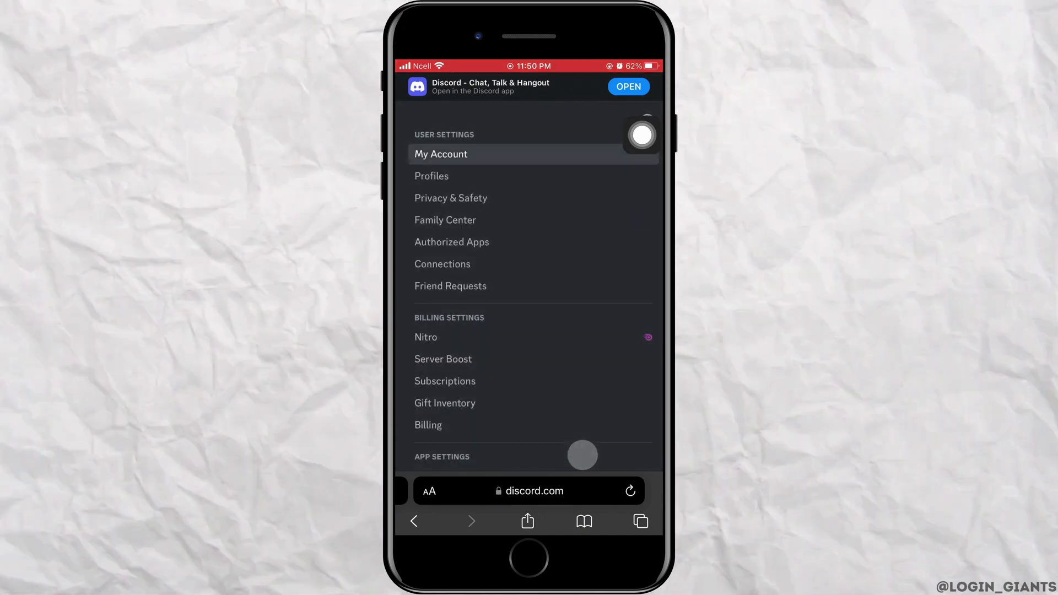
left_click(486, 198)
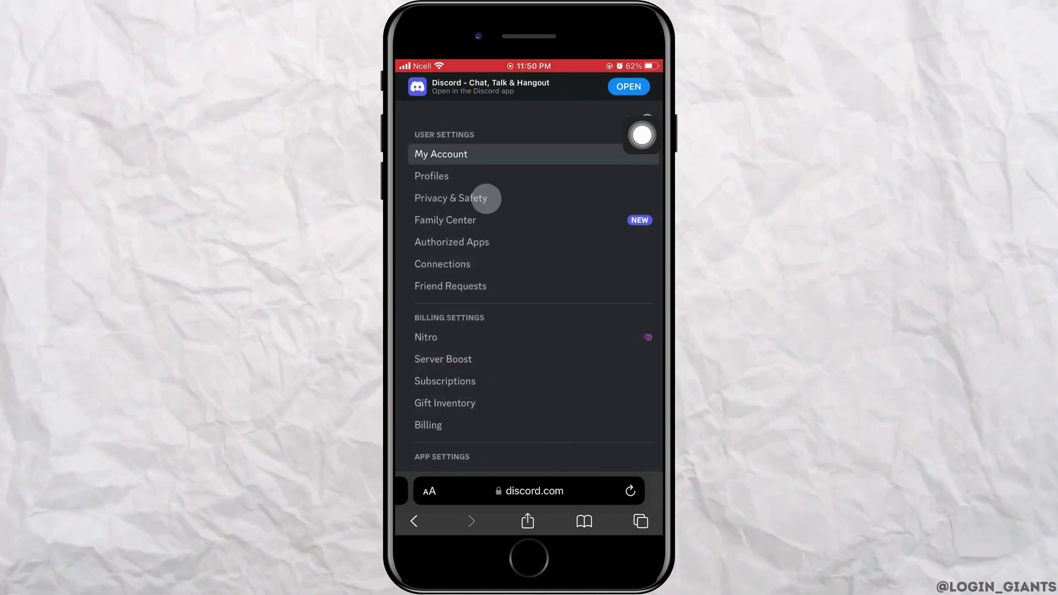
left_click(642, 135)
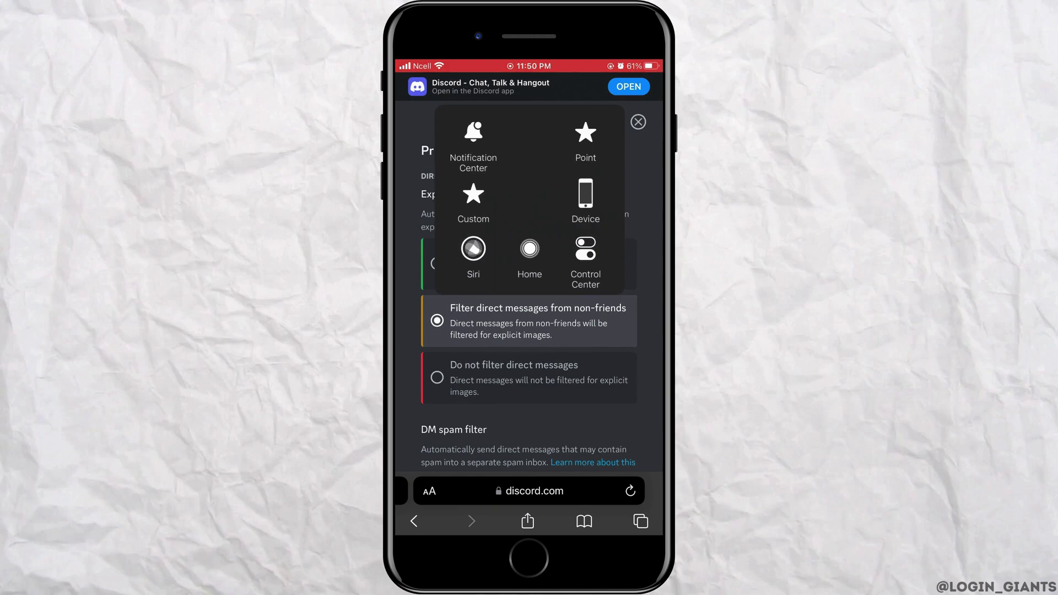
scroll(529, 289, "down", 5)
scroll(643, 134, "down", 3)
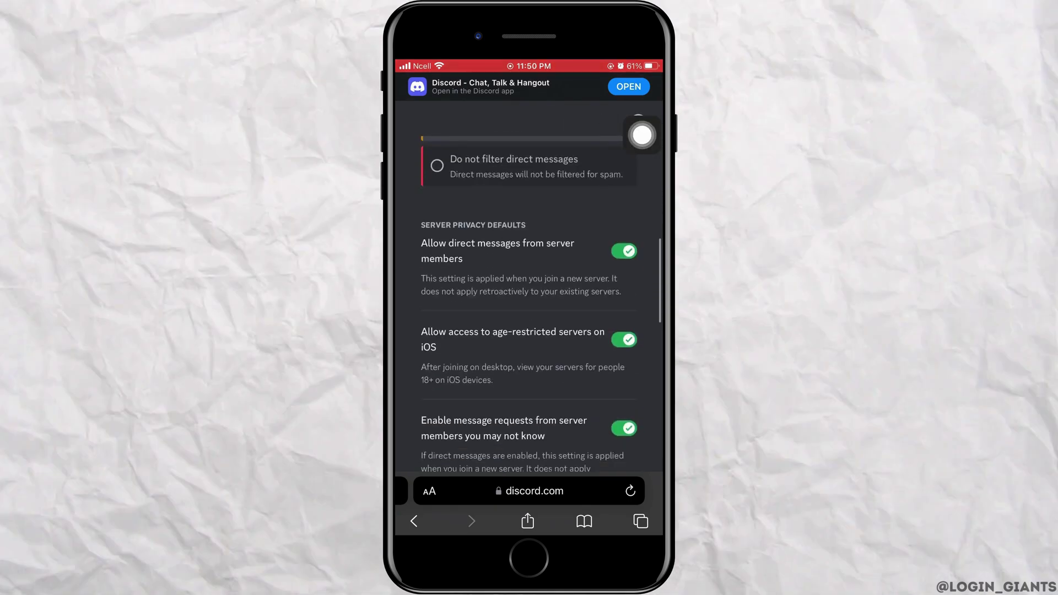
scroll(642, 135, "down", 2)
scroll(641, 135, "down", 3)
scroll(638, 124, "down", 3)
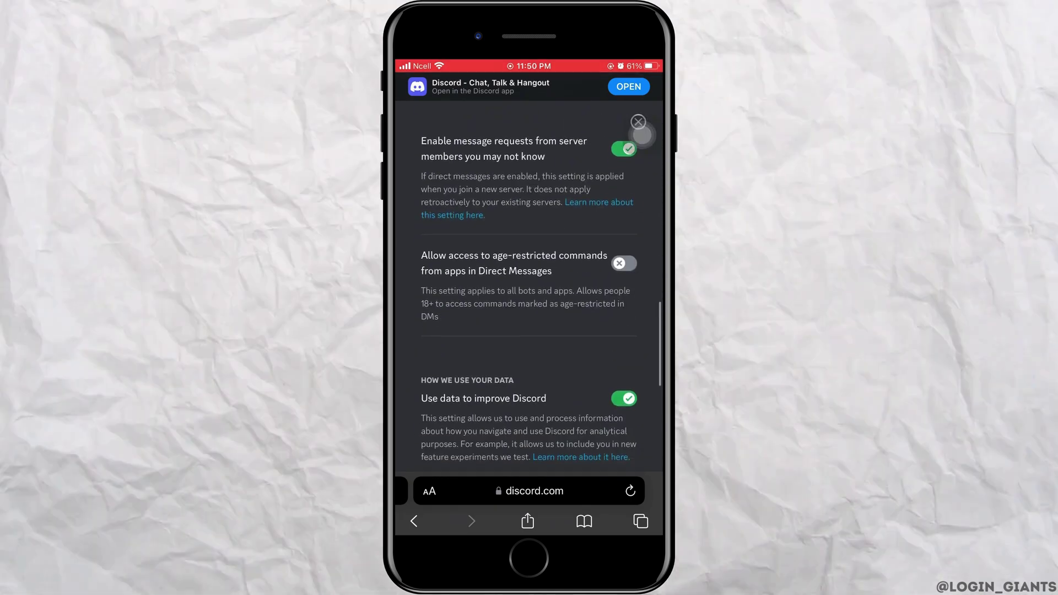
Turn on 'Allow access to age-restricted commands from apps in Direct Messages'.
left_click(642, 135)
left_click(475, 248)
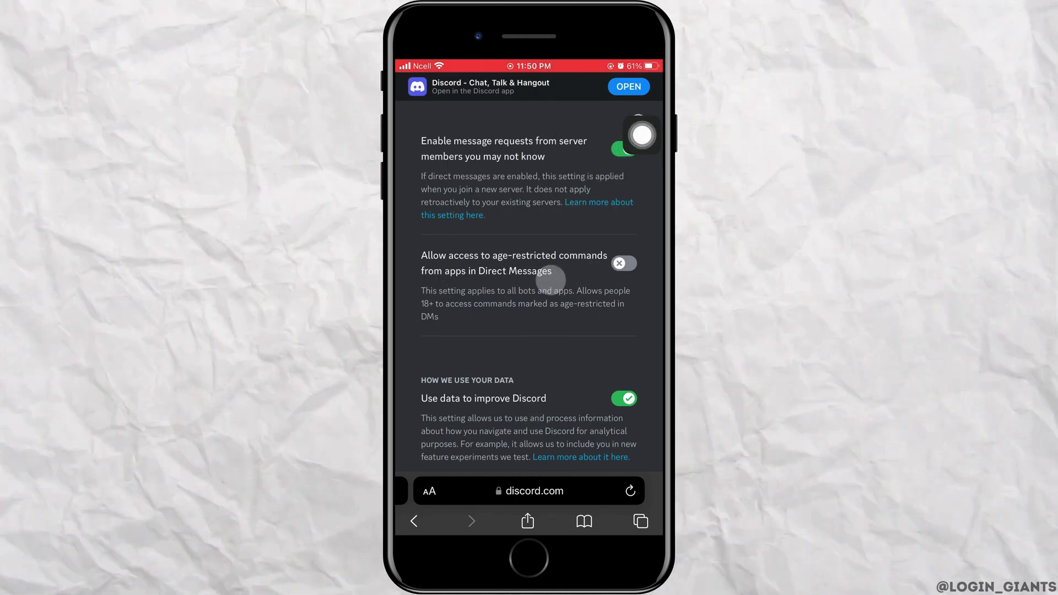